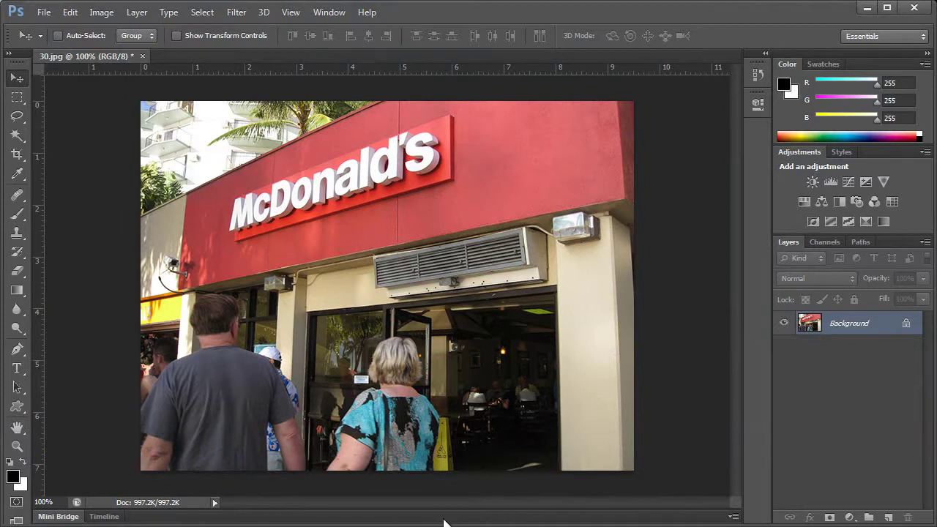
# Step: Switch to the Magic Wand Tool from the Quick Selection tool flyout
pyautogui.click(17, 140)
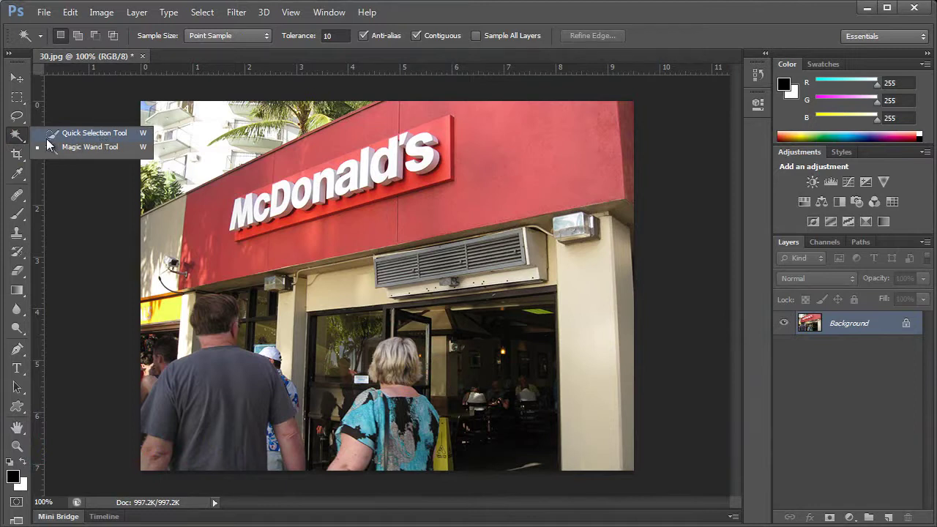
pyautogui.click(104, 148)
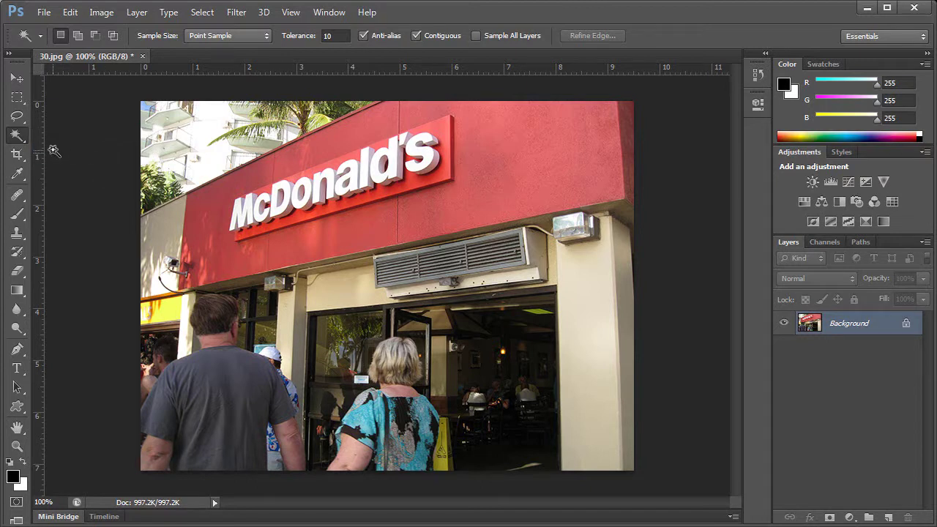
# Step: Test-select a patch of the red wall at tolerance 10, save the photo, then deselect
pyautogui.click(479, 200)
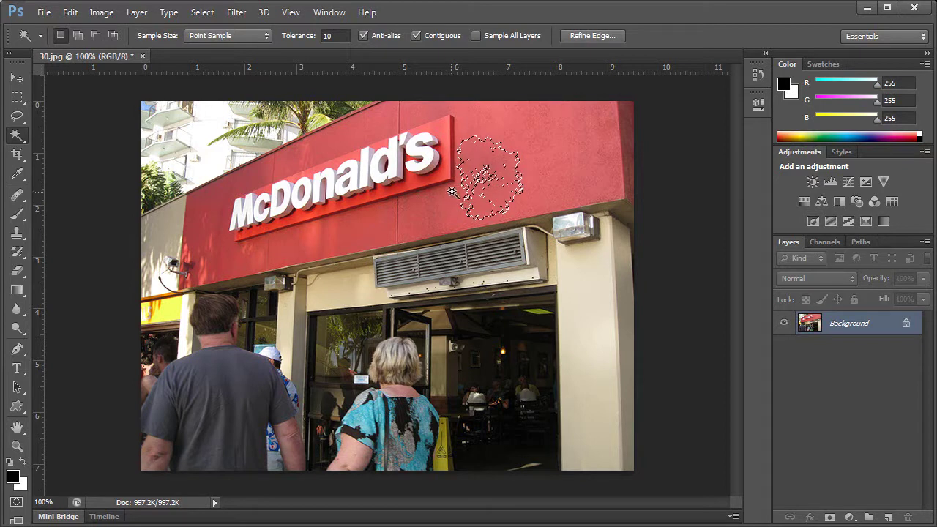
pyautogui.hotkey('ctrl', 's')
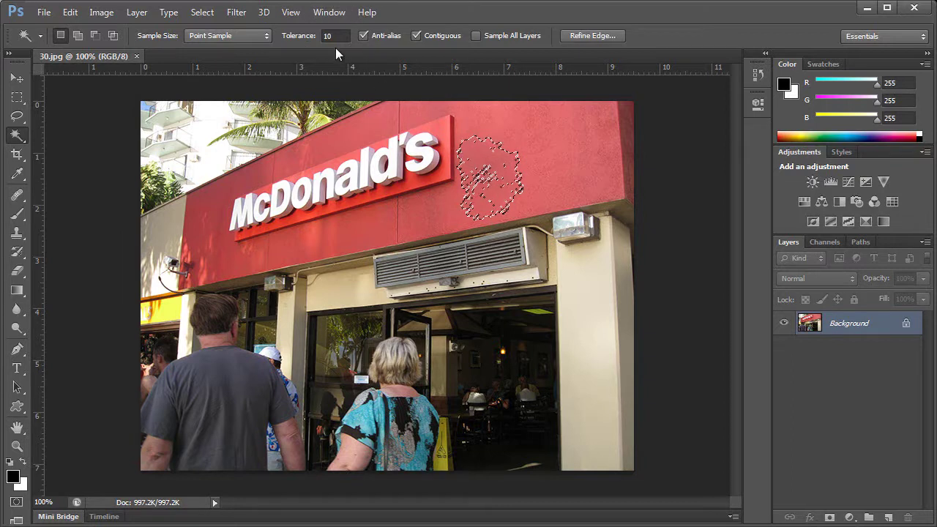
pyautogui.hotkey('ctrl', 'd')
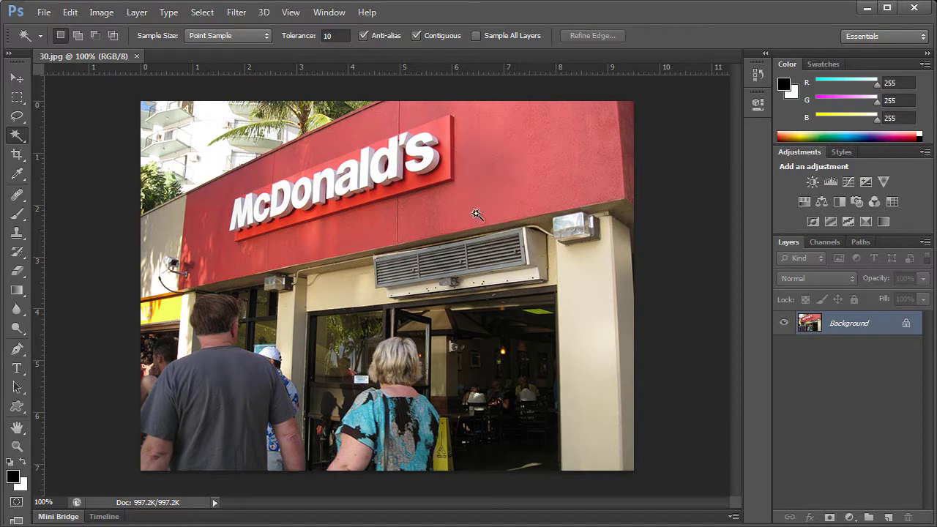
# Step: Raise the Magic Wand tolerance to 50 and select the red awning
pyautogui.doubleClick(335, 35)
pyautogui.write('50')
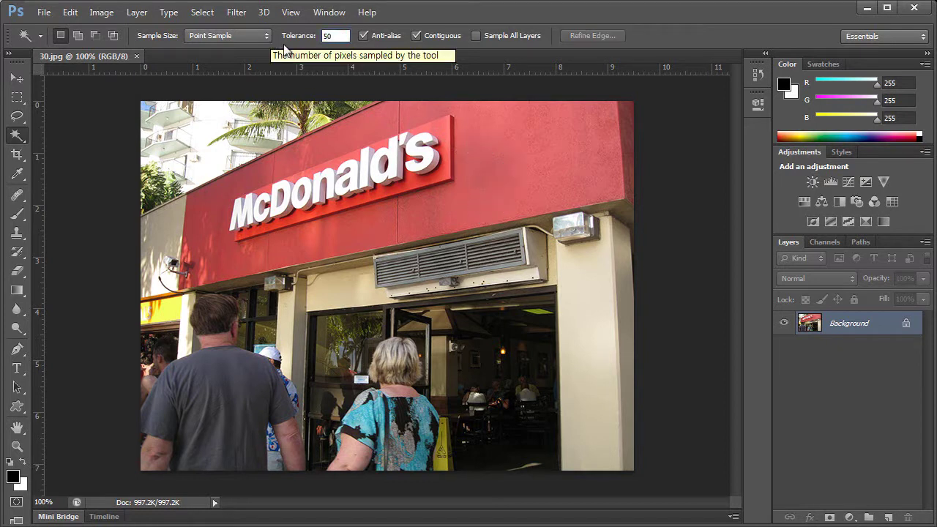
pyautogui.click(492, 183)
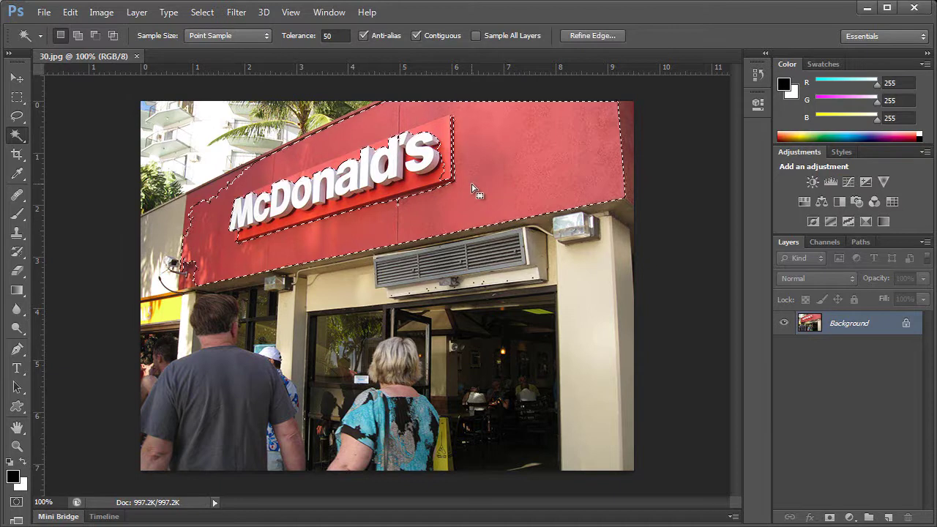
# Step: Deselect, raise tolerance to 80, and reselect the whole red awning
pyautogui.hotkey('ctrl', 'd')
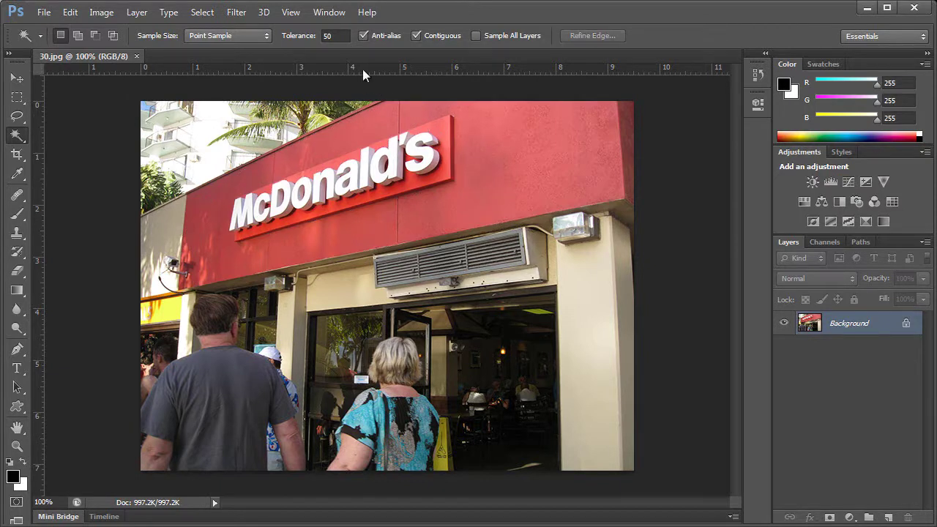
pyautogui.doubleClick(344, 35)
pyautogui.write('80')
pyautogui.click(496, 179)
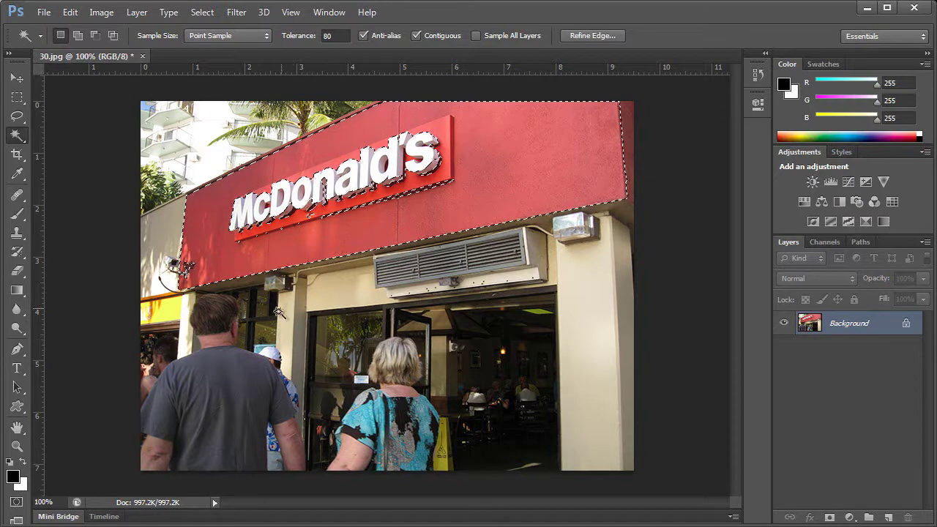
# Step: Set the foreground colour to bright yellow (#f2e50e) and add a new empty Layer 1
pyautogui.click(12, 476)
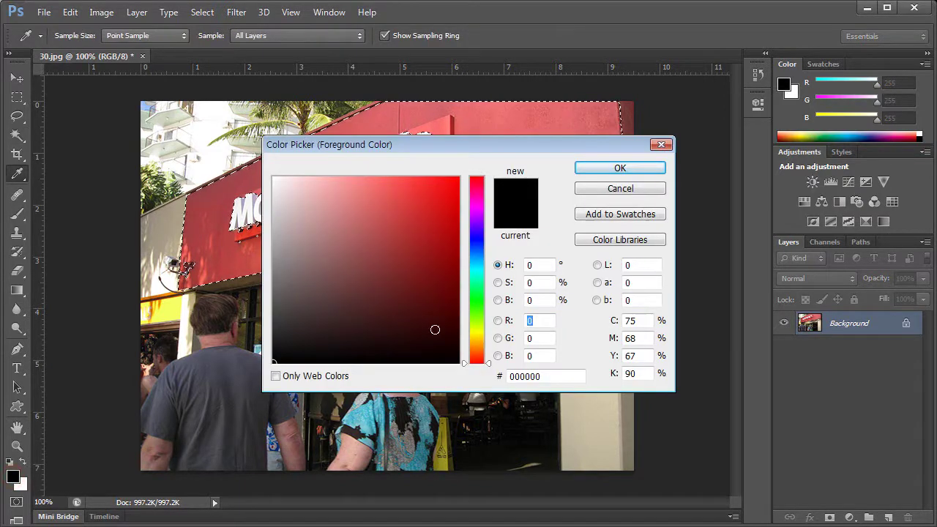
pyautogui.click(476, 335)
pyautogui.moveTo(439, 220); pyautogui.dragTo(448, 188)
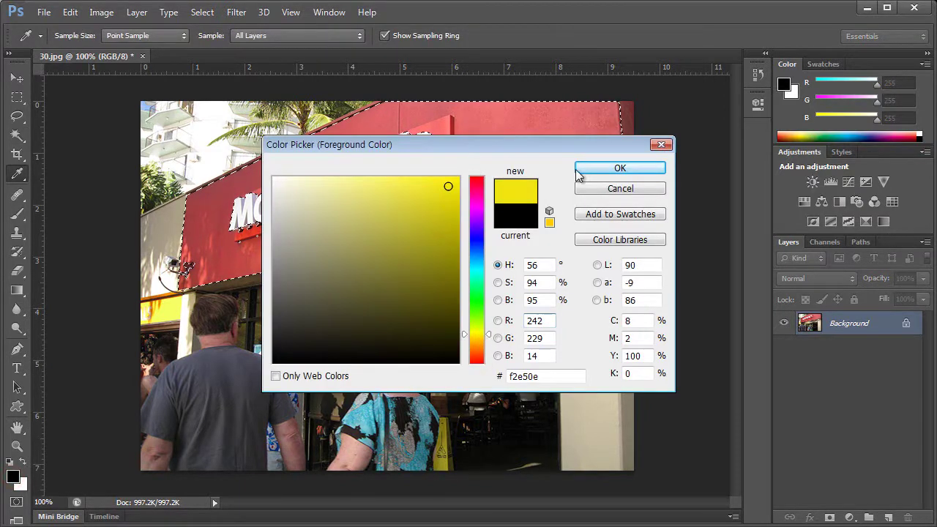
pyautogui.click(581, 168)
pyautogui.click(886, 516)
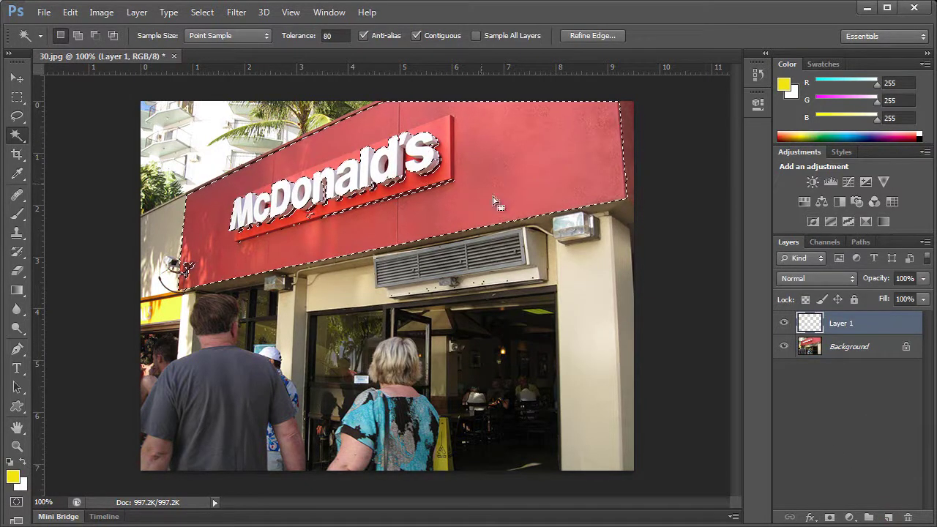
# Step: Fill the awning selection on Layer 1 with the yellow foreground colour, then deselect
pyautogui.click(73, 15)
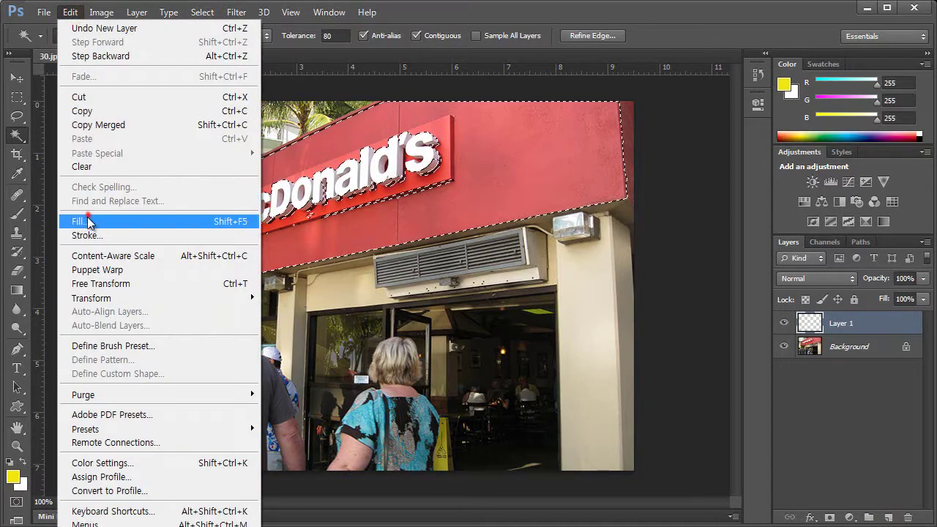
pyautogui.click(79, 221)
pyautogui.click(453, 219)
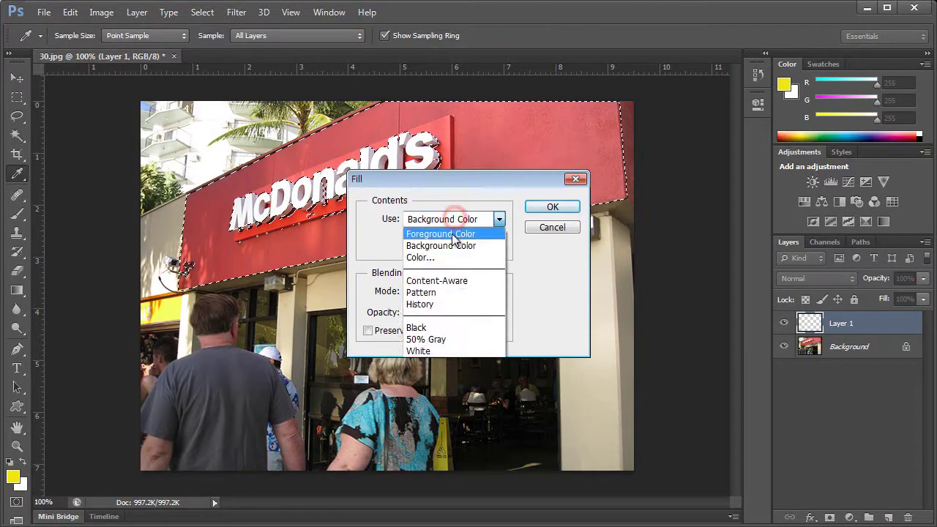
pyautogui.click(455, 232)
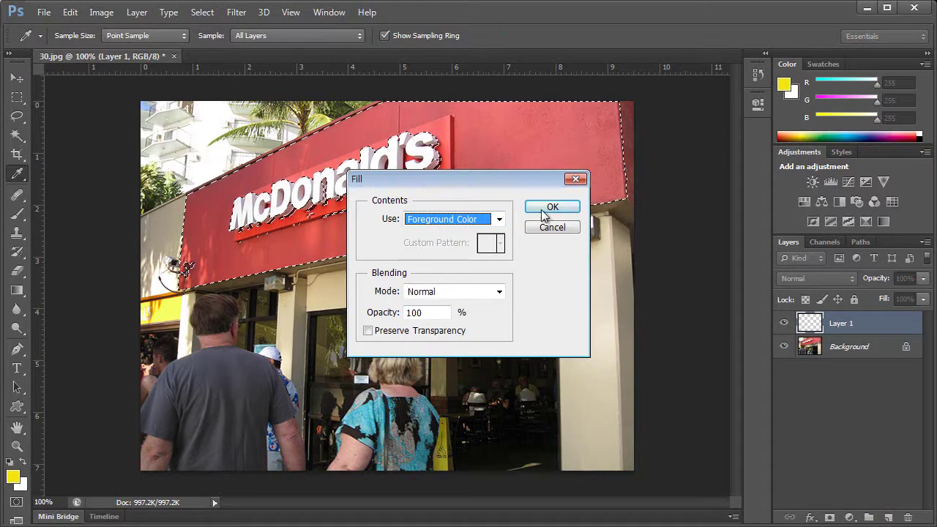
pyautogui.click(545, 207)
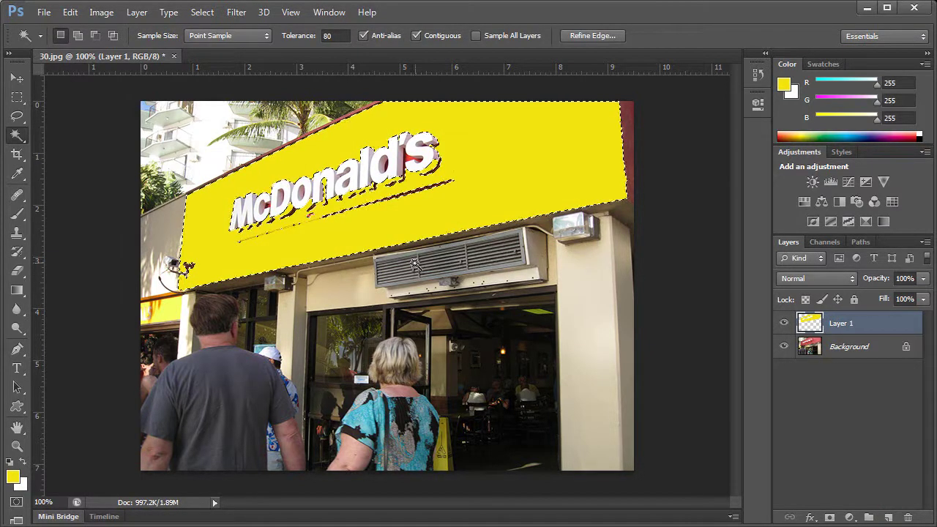
pyautogui.hotkey('ctrl', 'd')
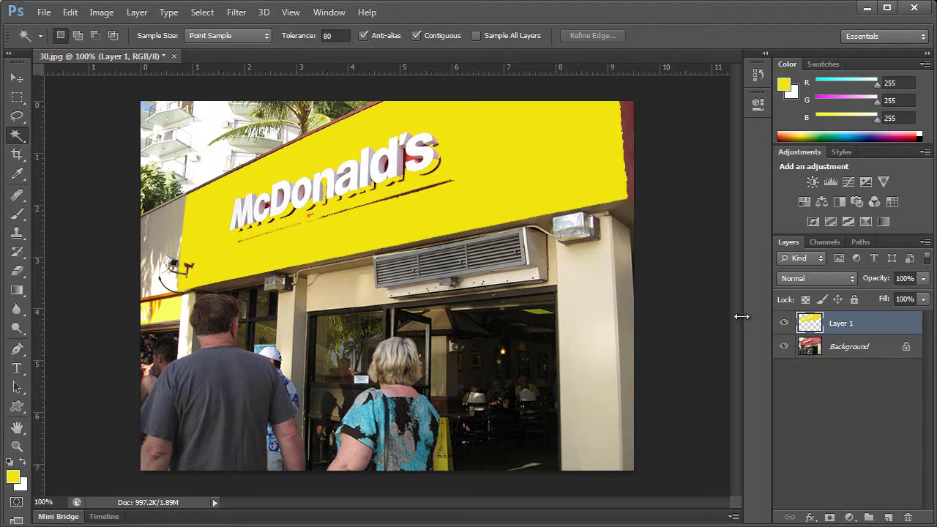
# Step: Set Layer 1 to Color Dodge blend mode at about 22% opacity
pyautogui.click(785, 323)
pyautogui.click(785, 323)
pyautogui.click(829, 278)
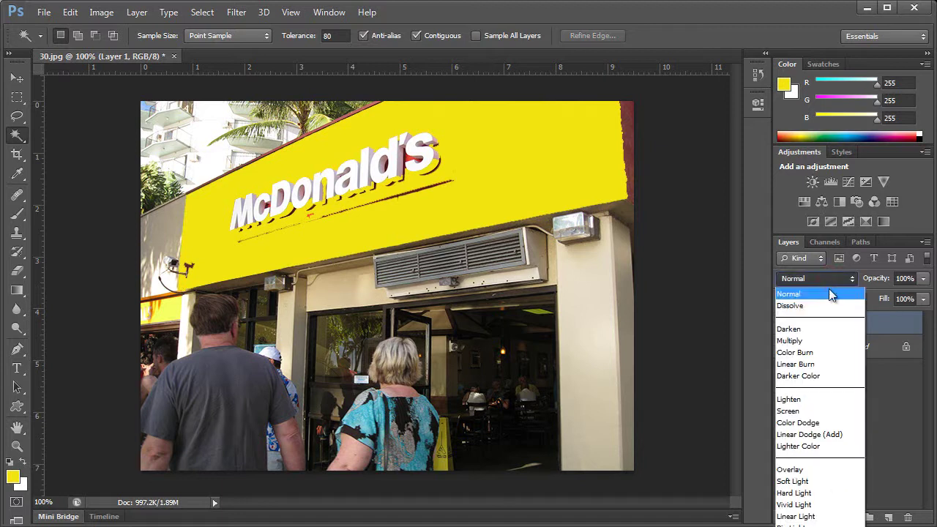
pyautogui.click(830, 422)
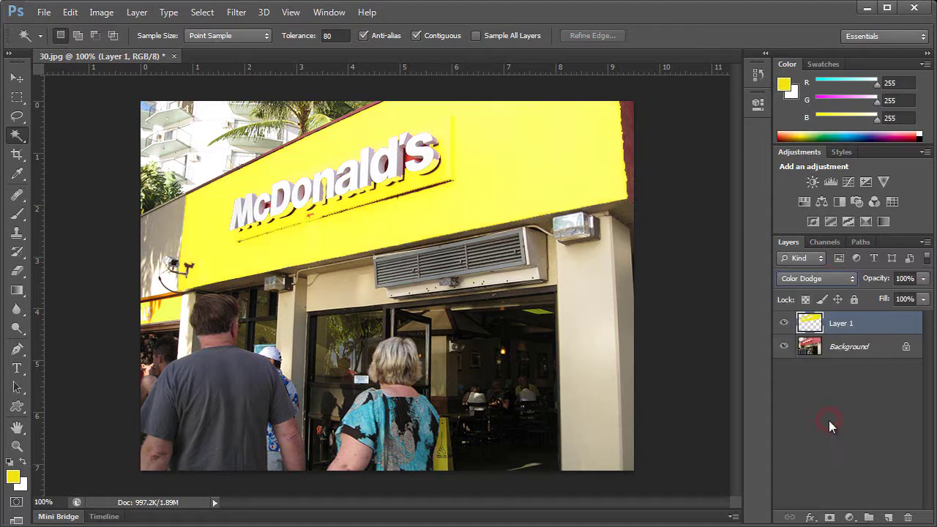
pyautogui.click(923, 278)
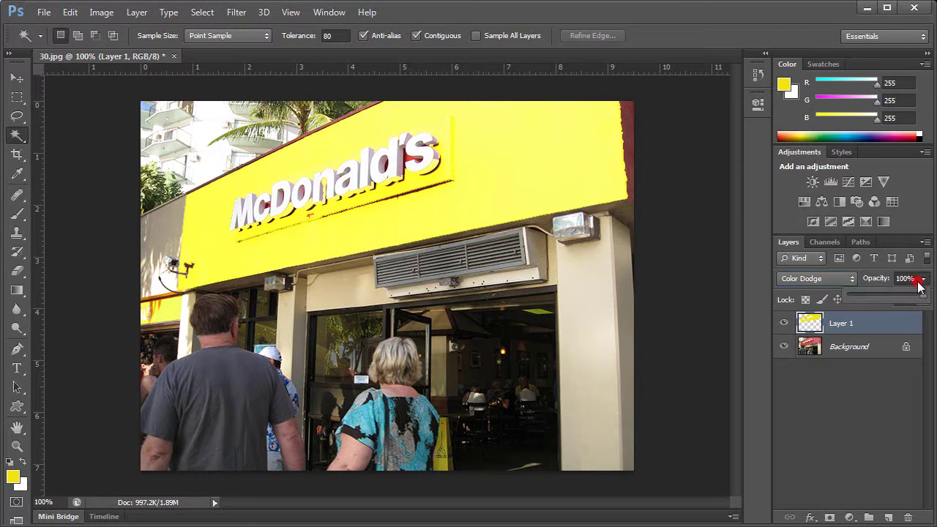
pyautogui.moveTo(911, 296); pyautogui.dragTo(870, 301)
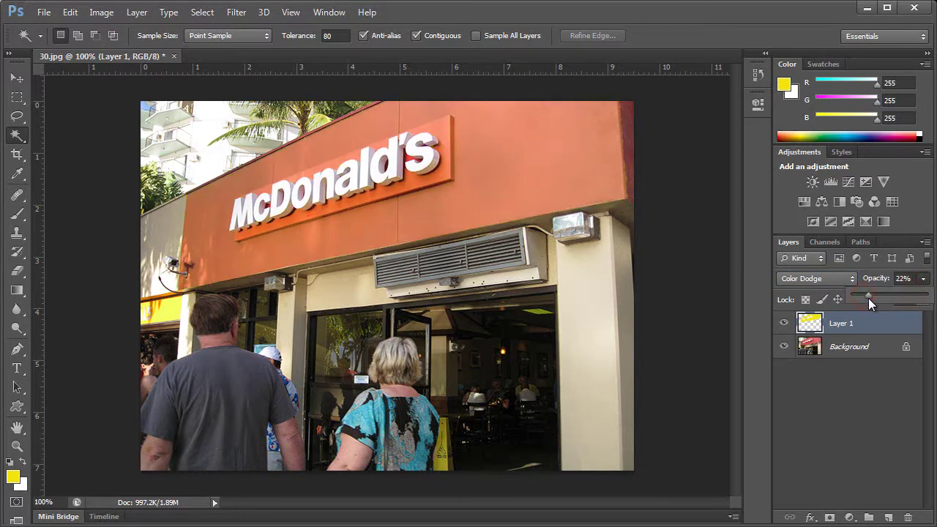
pyautogui.click(870, 368)
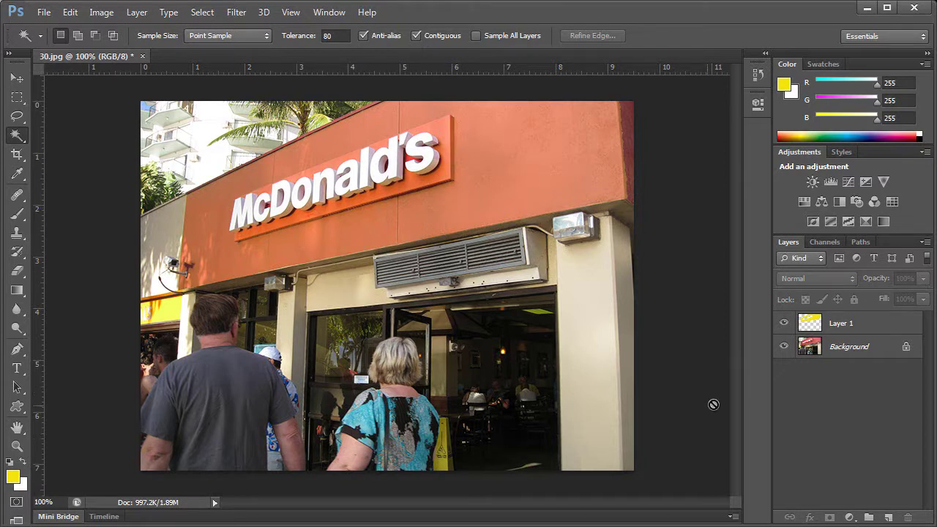
# Step: Make the Background layer active, test-select the dark doorway, then deselect
pyautogui.click(846, 348)
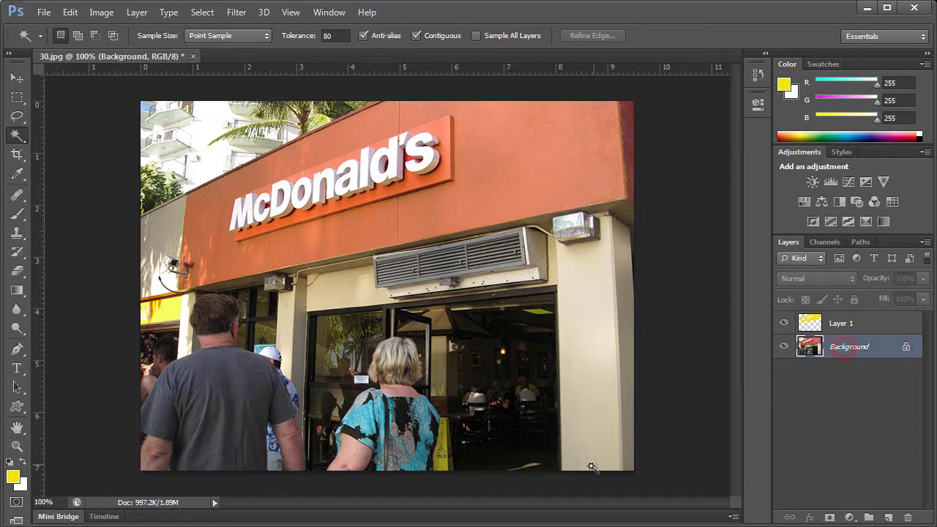
pyautogui.click(515, 440)
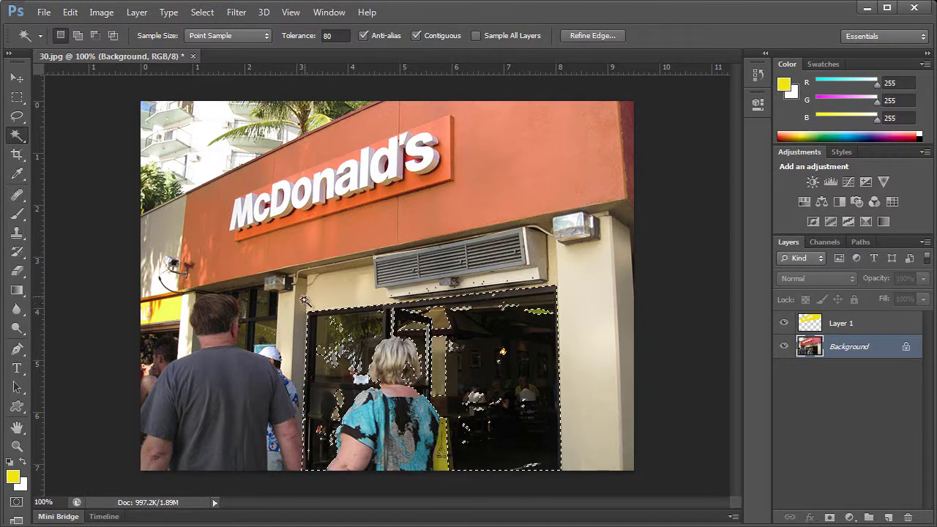
pyautogui.hotkey('ctrl', 'd')
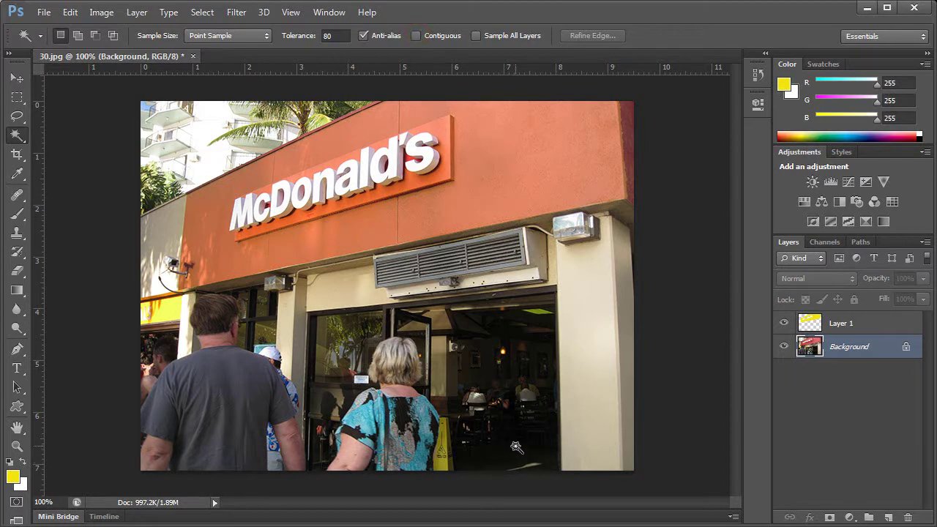
# Step: Select dark tones photo-wide at tolerance 40, then add the pillar edge area to the selection
pyautogui.click(516, 447)
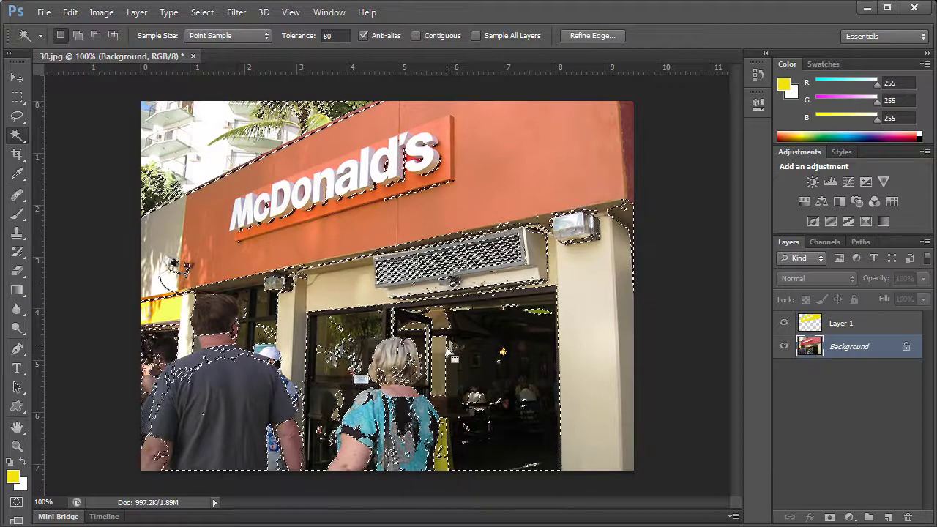
pyautogui.hotkey('ctrl', 'd')
pyautogui.click(335, 36)
pyautogui.write('40')
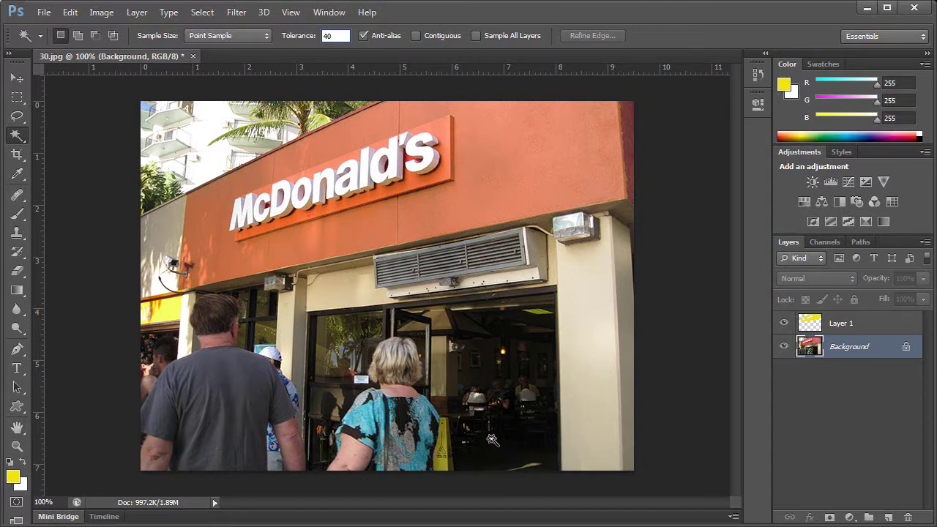
pyautogui.click(512, 448)
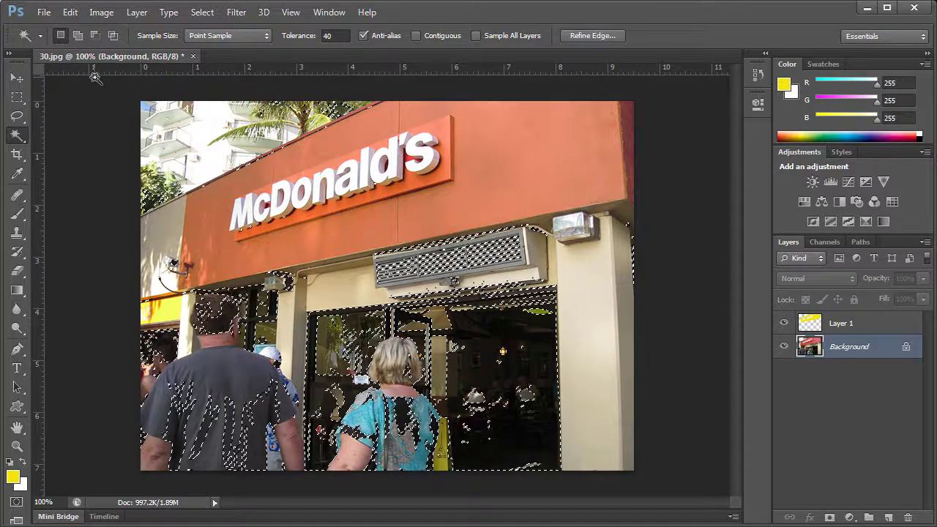
pyautogui.click(79, 36)
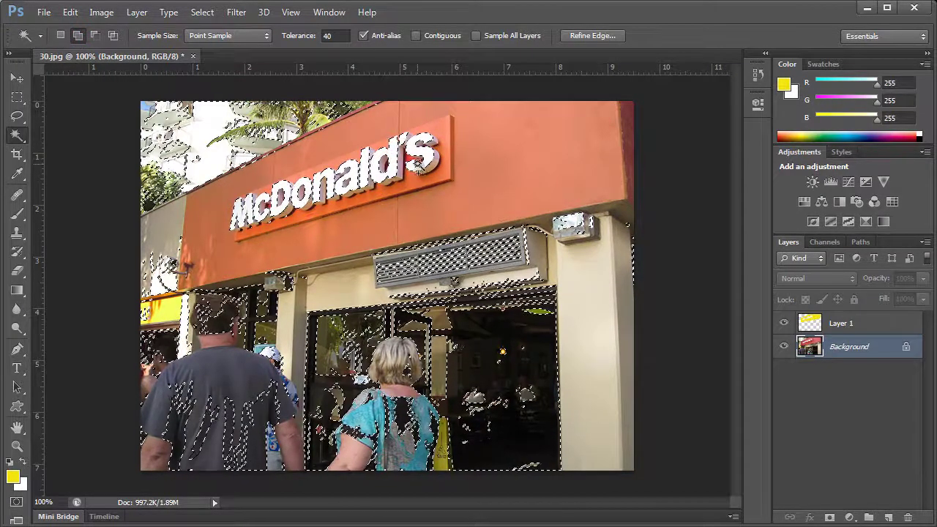
pyautogui.click(622, 398)
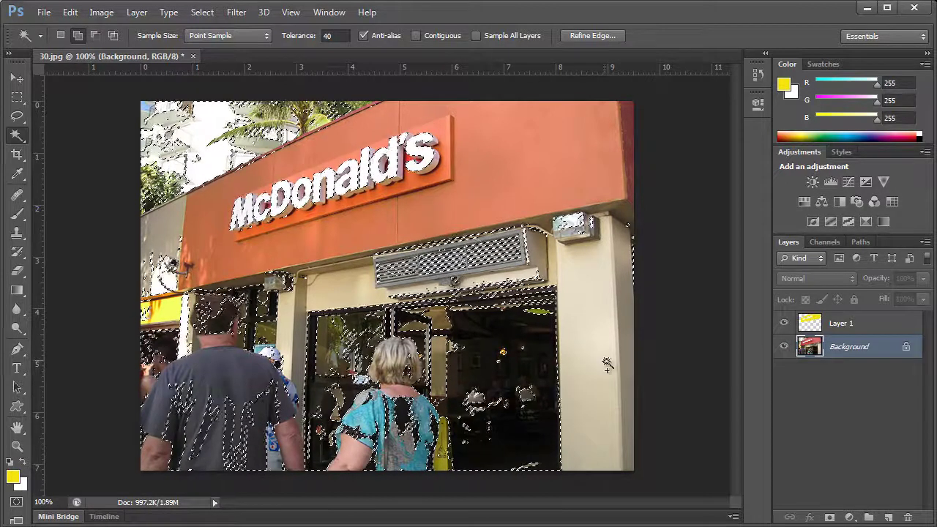